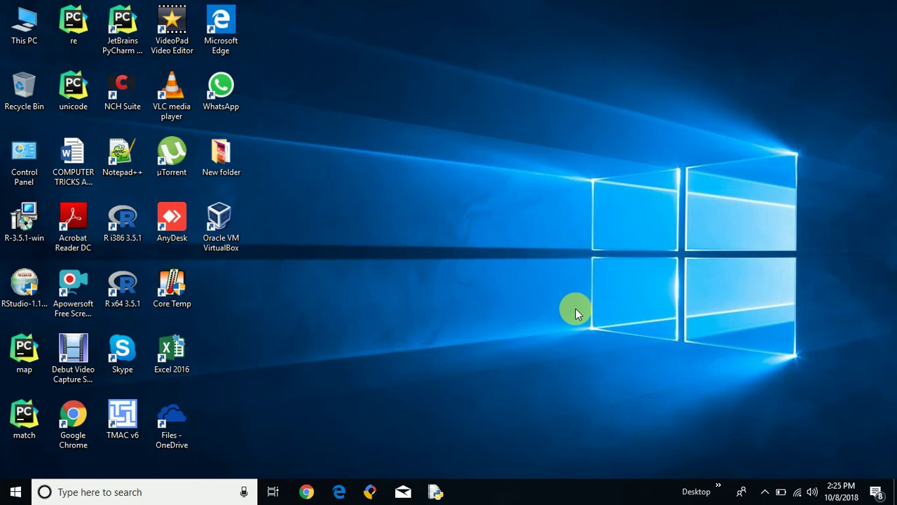
Step: Open the Windows Temp folder by running the command temp
key("super+r")
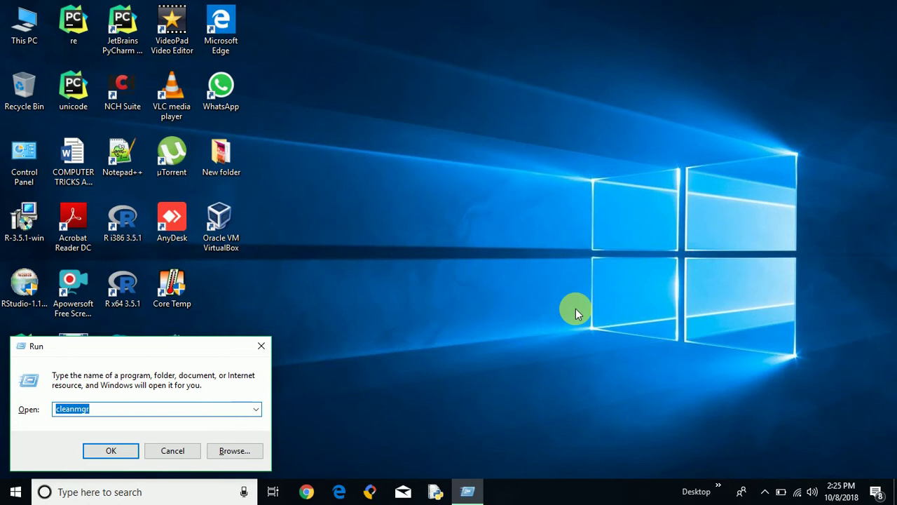
key("BackSpace")
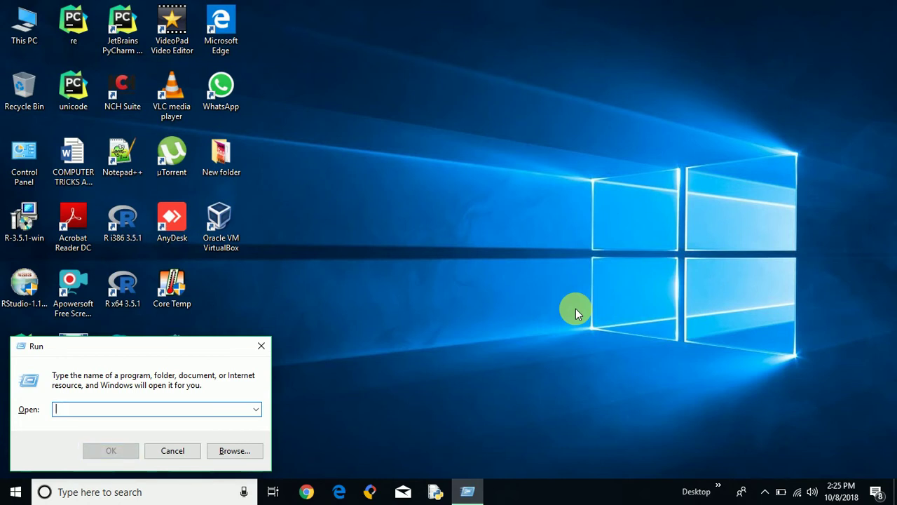
type("te")
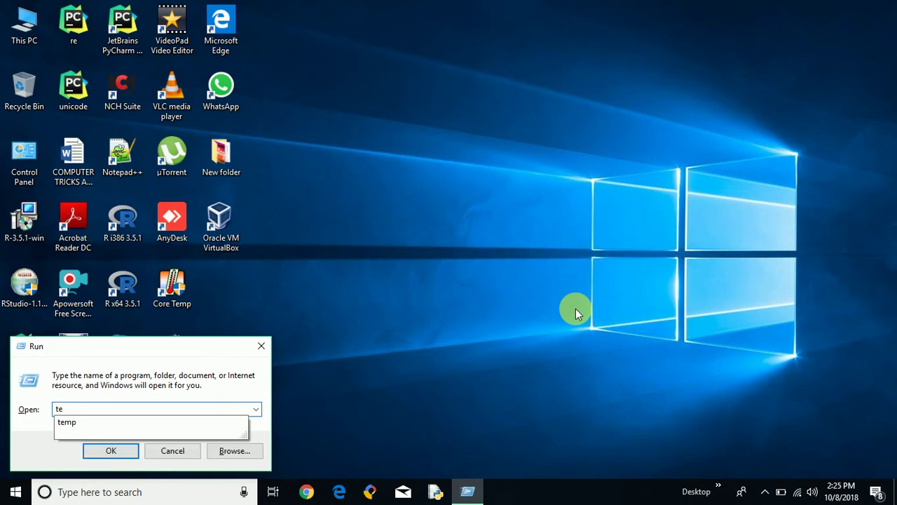
type("mp")
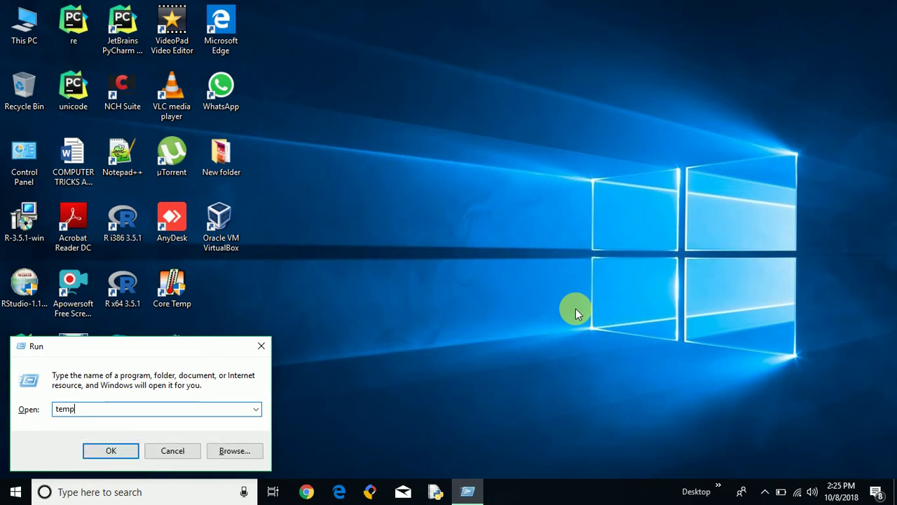
left_click(114, 453)
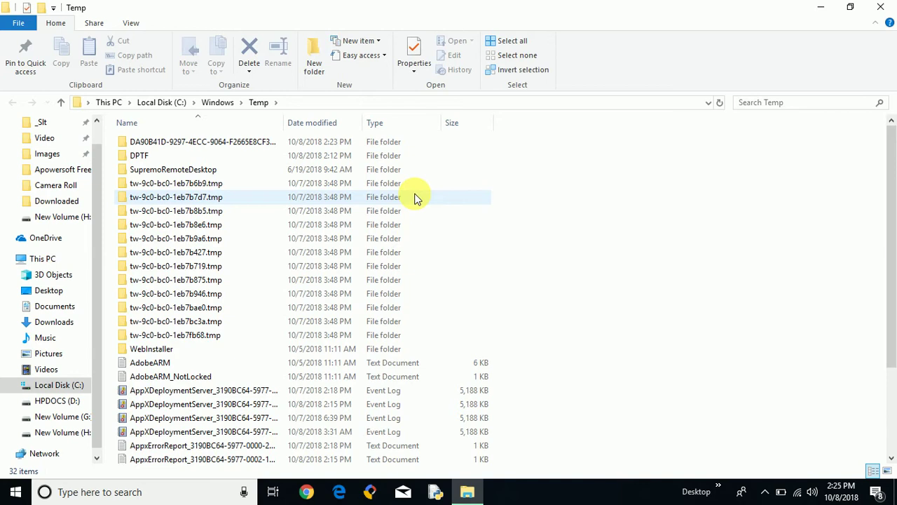
Step: Permanently delete everything in the Windows Temp folder, continuing with administrator permission for all current items and retrying SupremoRemoteDesktop
key("ctrl+a")
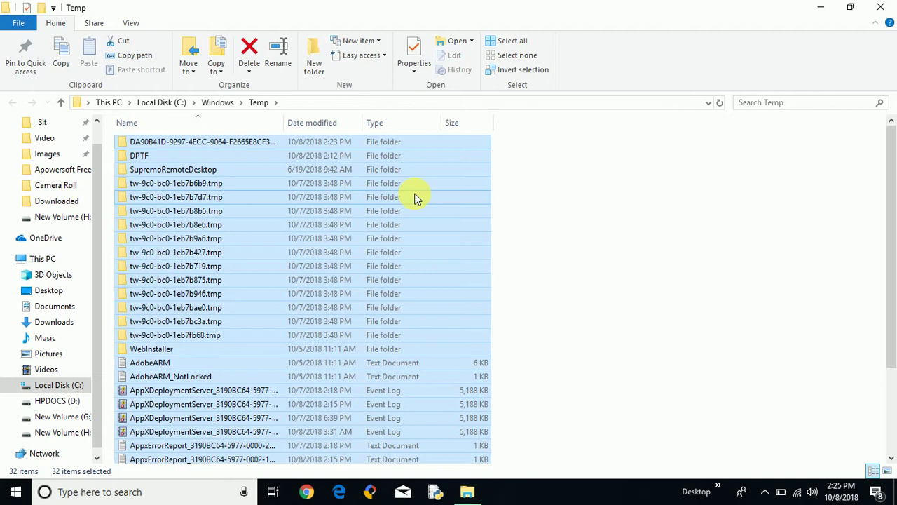
key("shift+Delete")
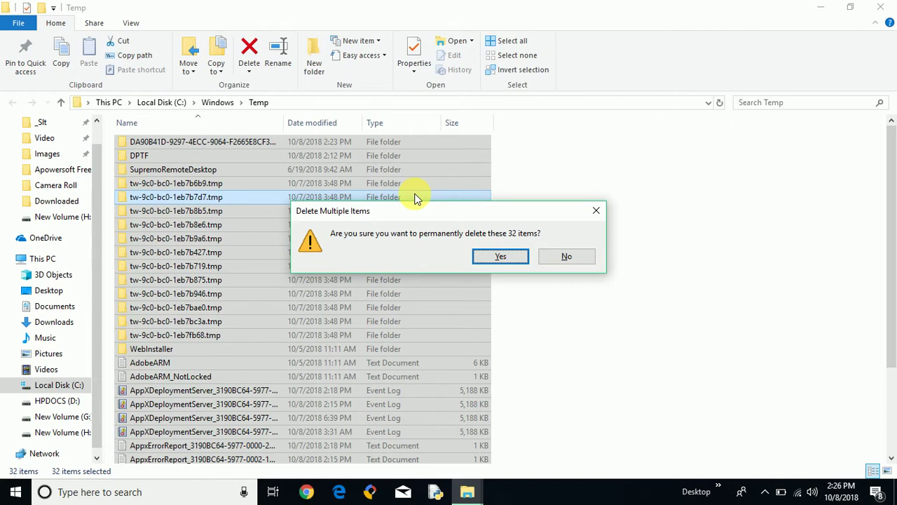
left_click(490, 258)
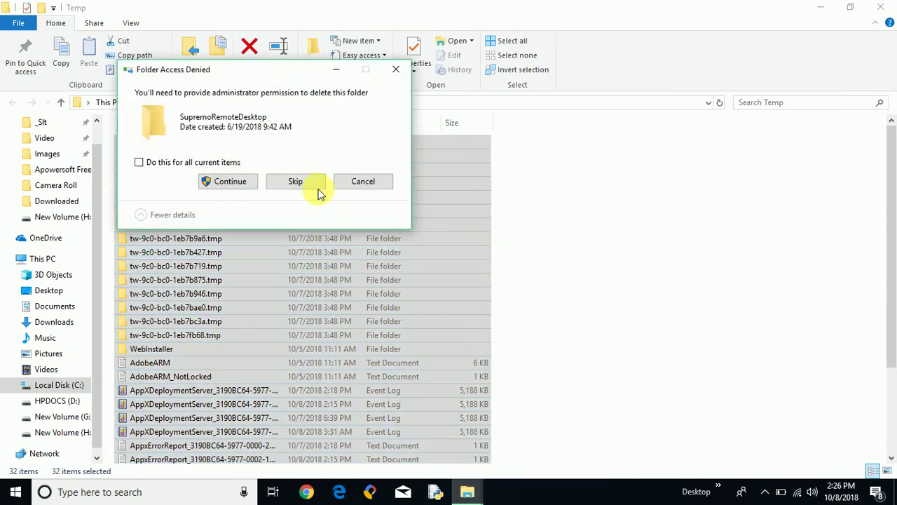
left_click(139, 162)
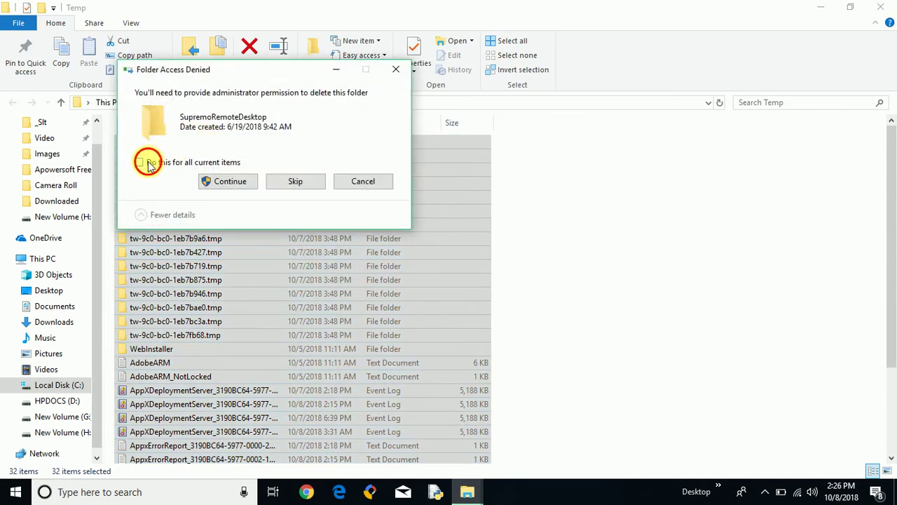
left_click(225, 183)
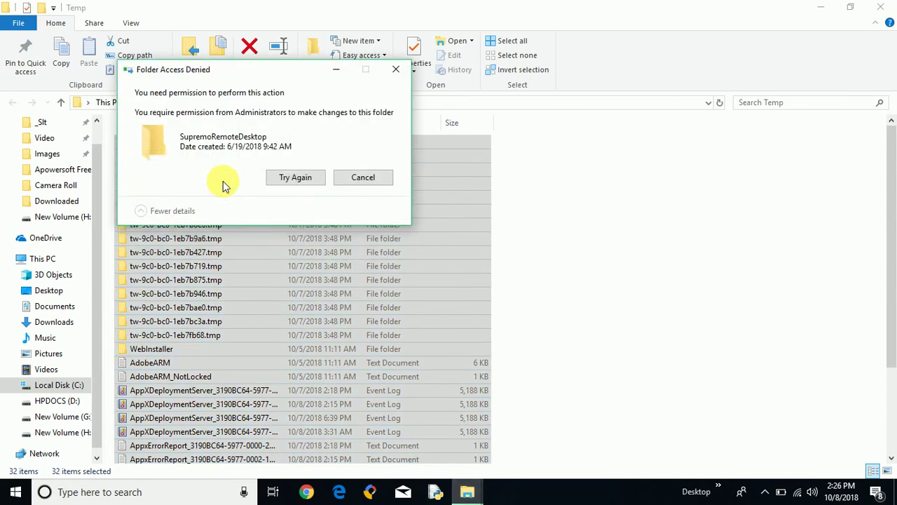
left_click(305, 180)
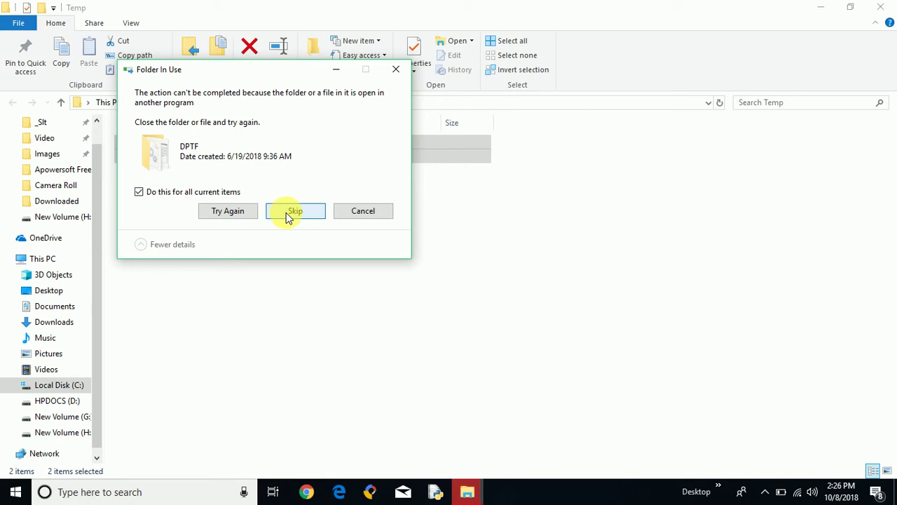
Step: Skip the in-use DPTF folder for all current items, cancel deleting SupremoRemoteDesktop and close the Temp folder
left_click(287, 213)
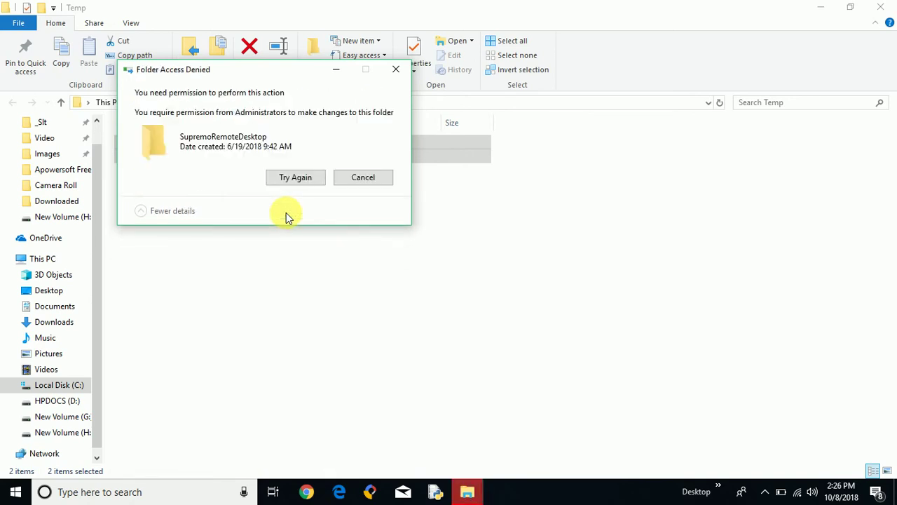
left_click(358, 179)
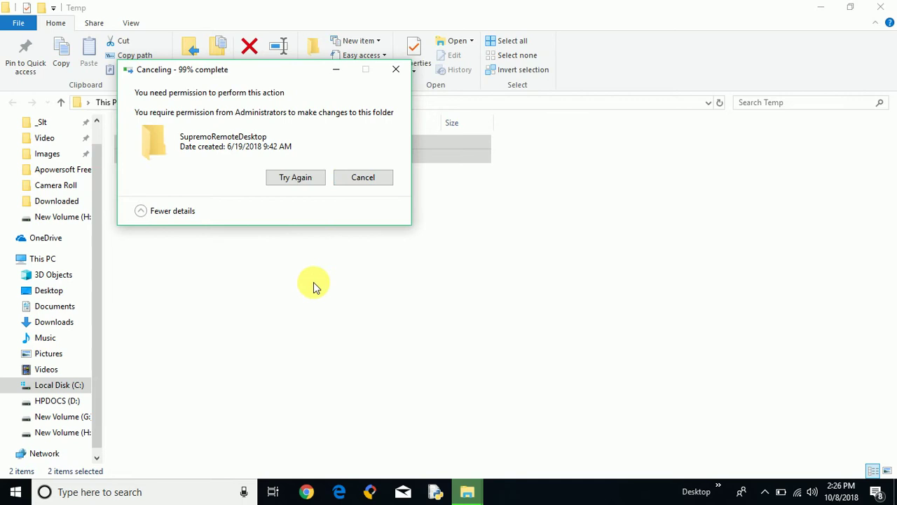
left_click(347, 183)
left_click(343, 241)
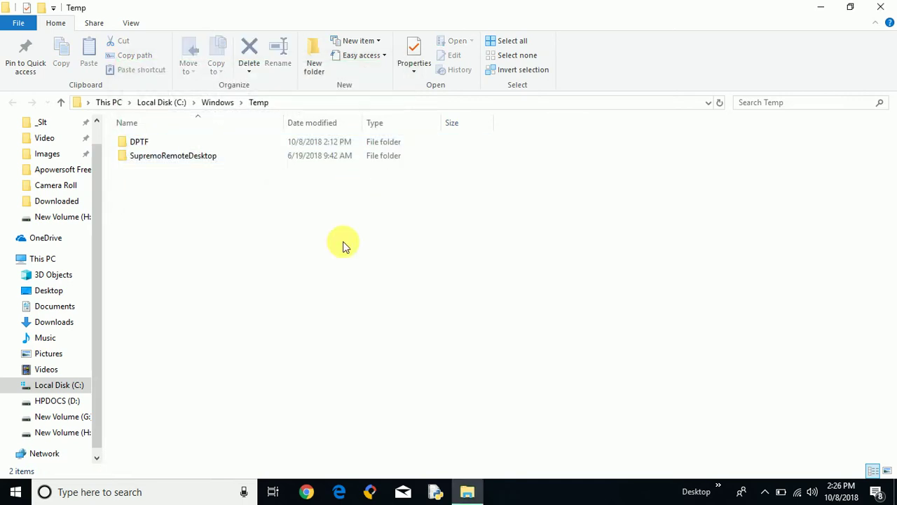
left_click(882, 7)
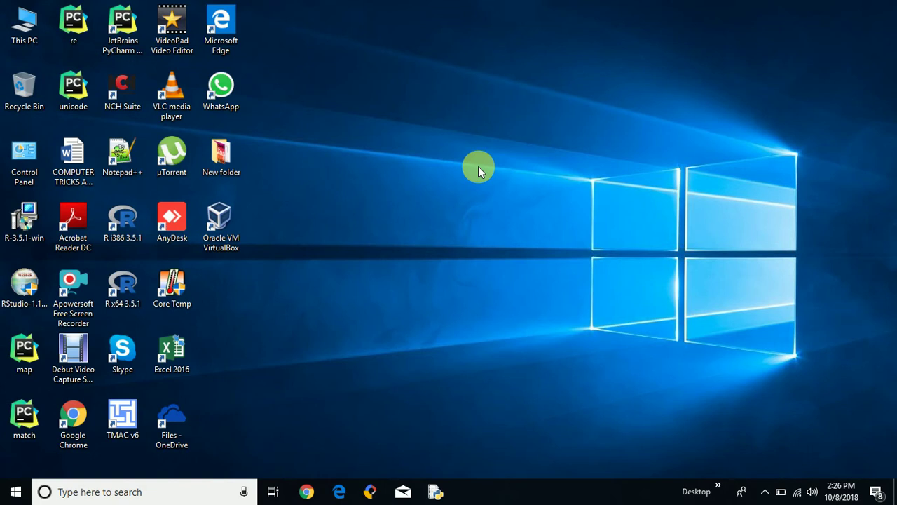
Step: Open the user profile's local Temp folder by running the command %temp%
key("super+r")
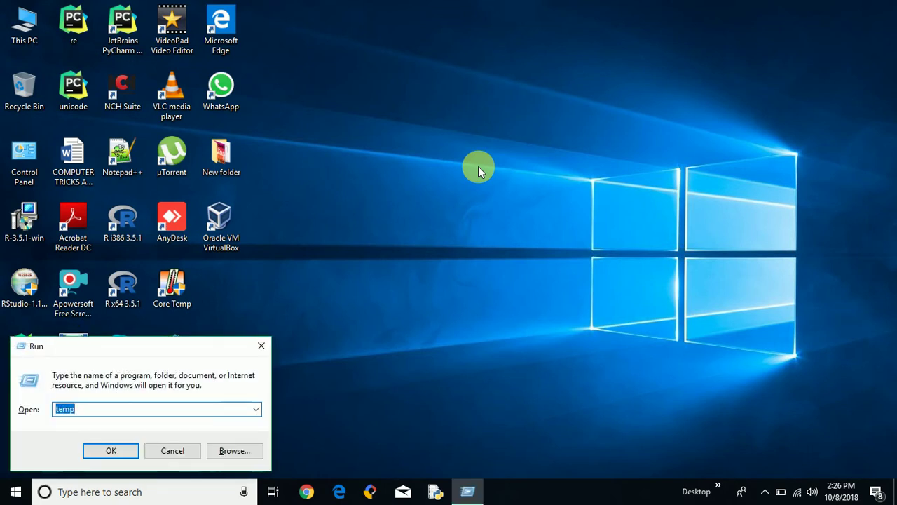
type("%tem")
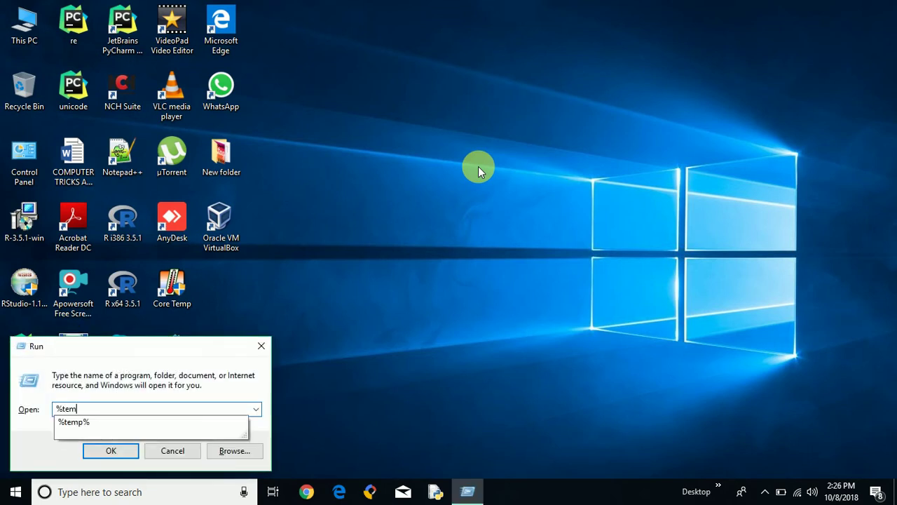
type("p%")
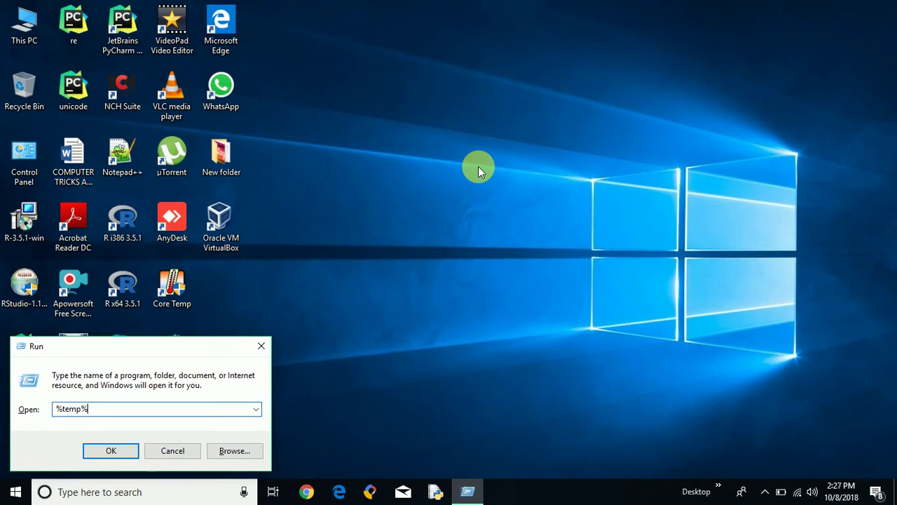
left_click(109, 452)
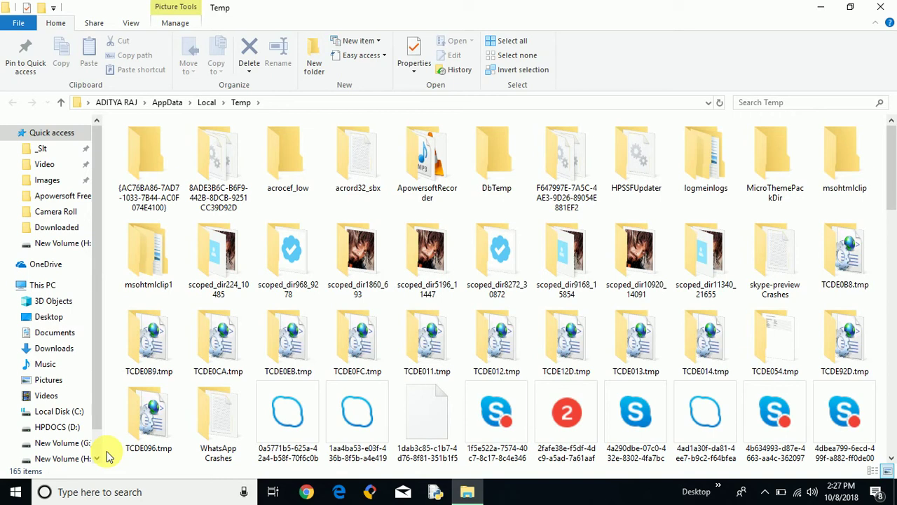
Step: Permanently delete everything in the user's Temp folder, skipping files in use for all current items
key("ctrl+a")
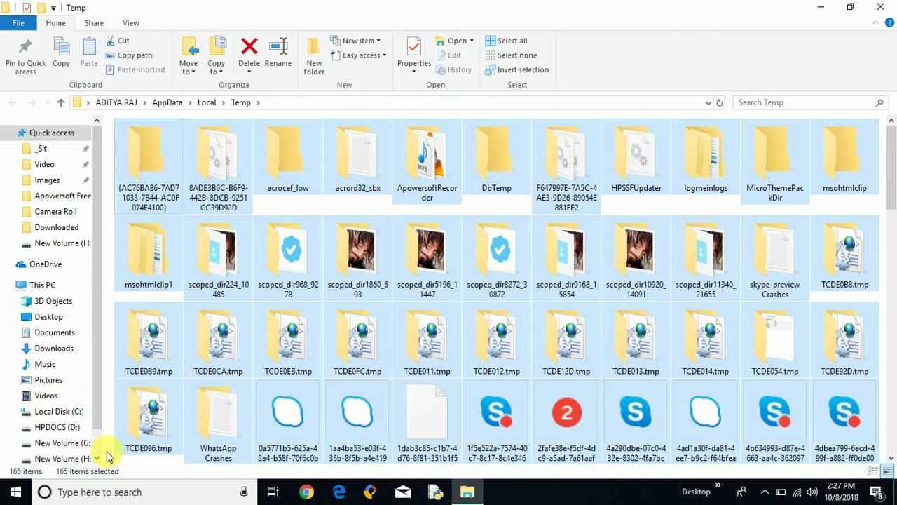
key("shift+Delete")
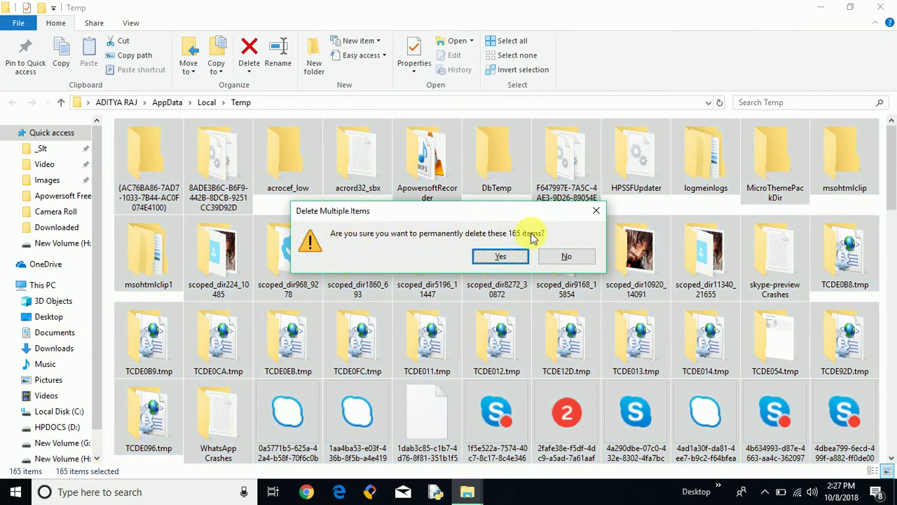
left_click(496, 258)
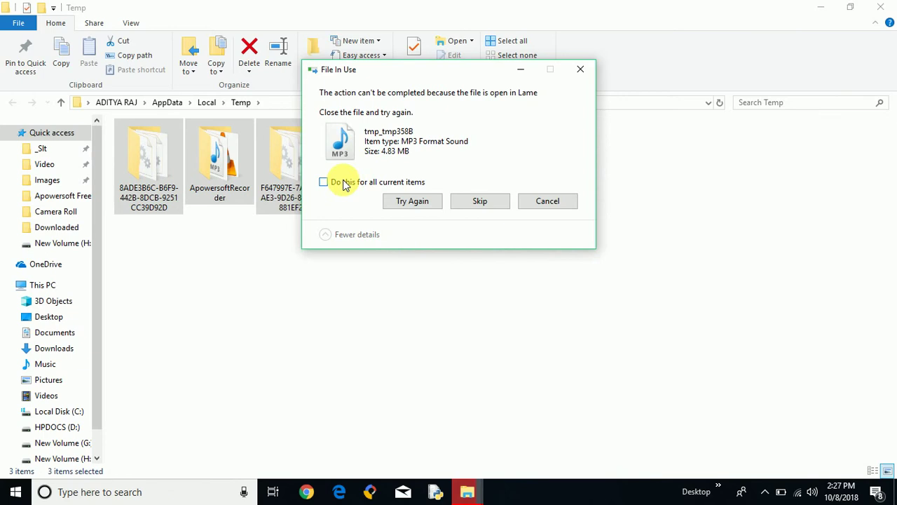
left_click(344, 182)
left_click(480, 200)
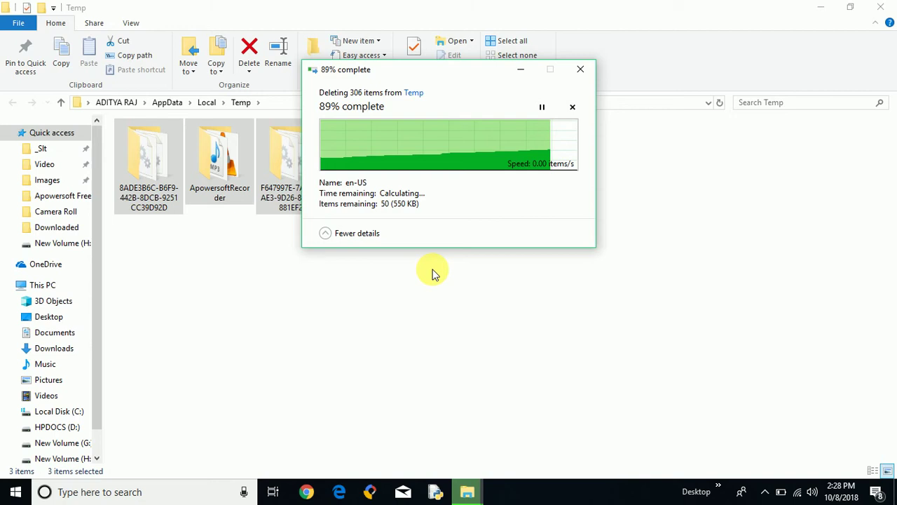
Step: Close the user's Temp folder and open the Windows Prefetch folder by running the command prefetch
key("super+r")
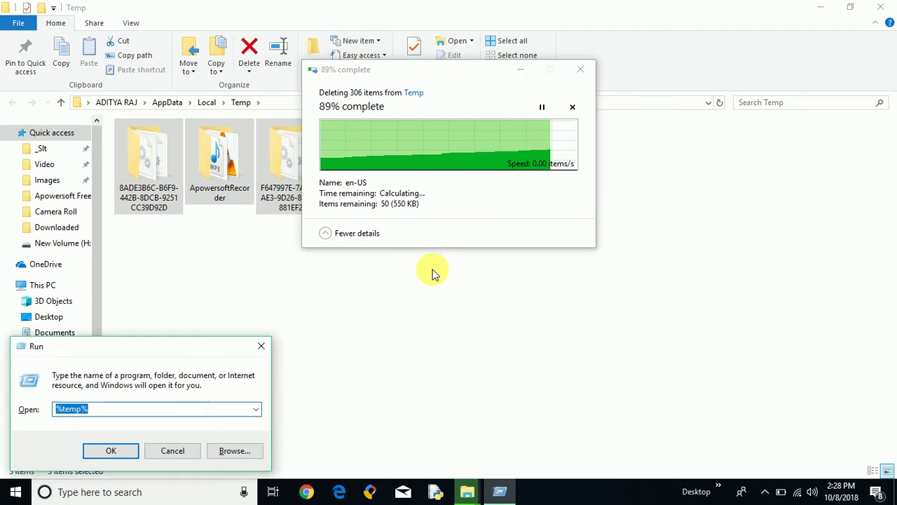
key("BackSpace")
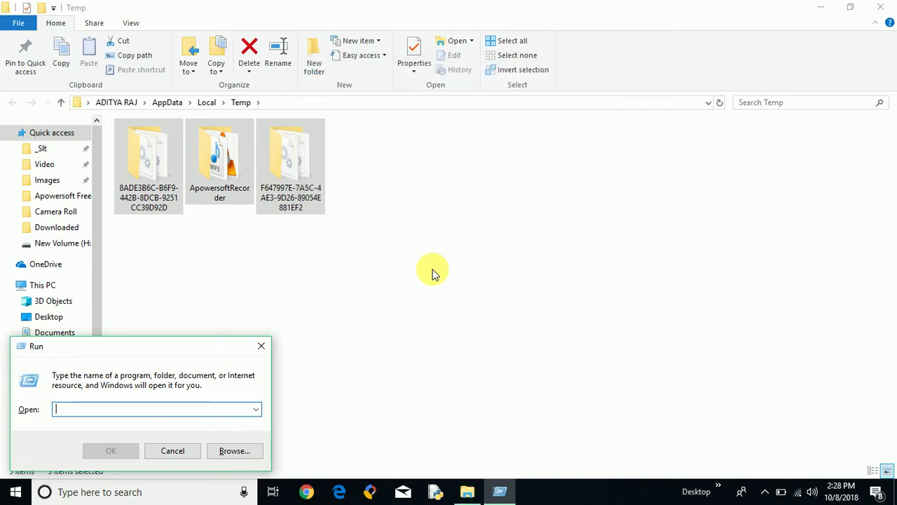
type("pfe")
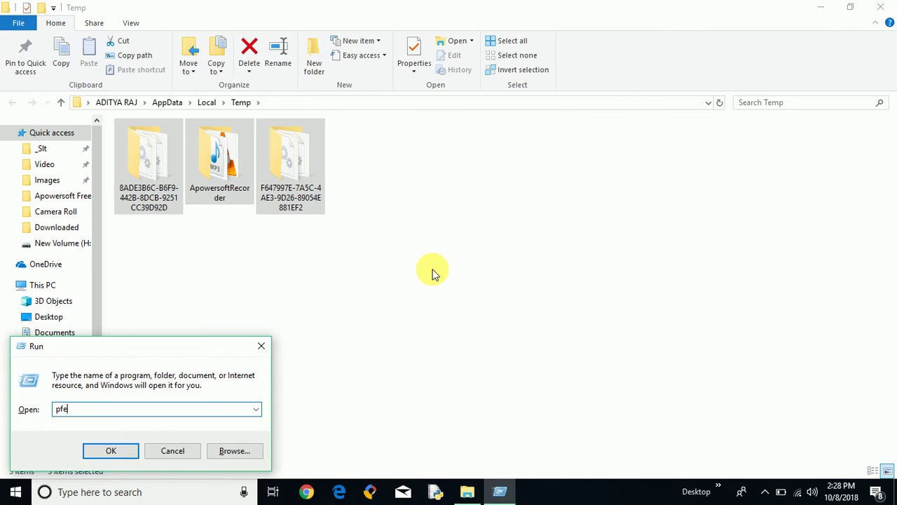
key("BackSpace")
type("refetch")
left_click(880, 7)
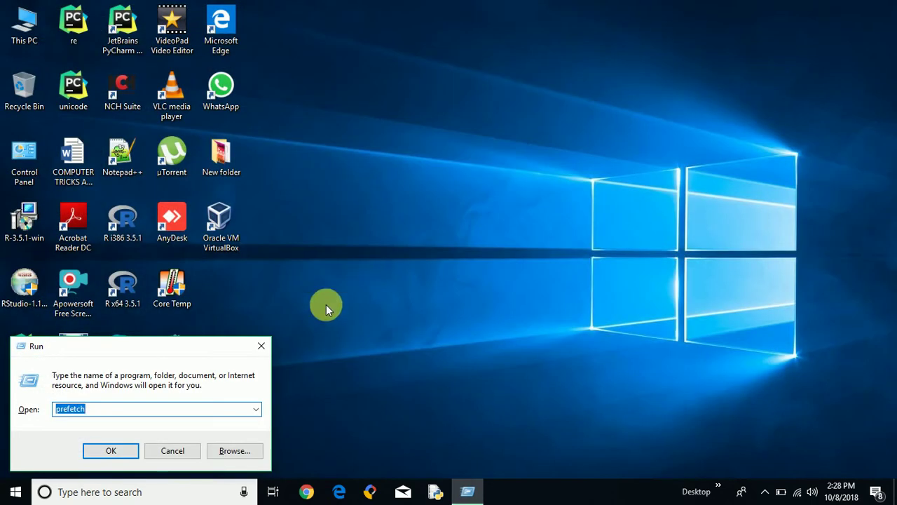
key("Return")
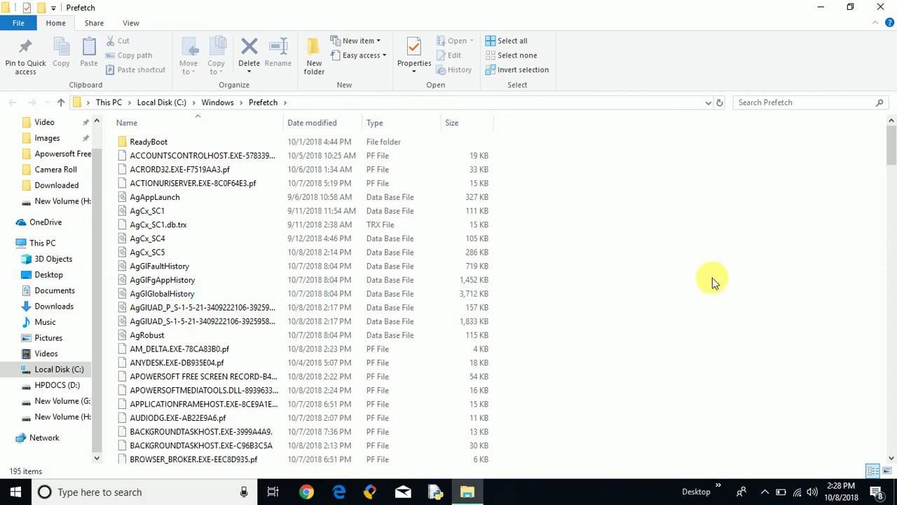
Step: Permanently delete everything in the Prefetch folder, skipping the in-use PfPre_d205d09d.mkd file, and close the folder
key("ctrl+a")
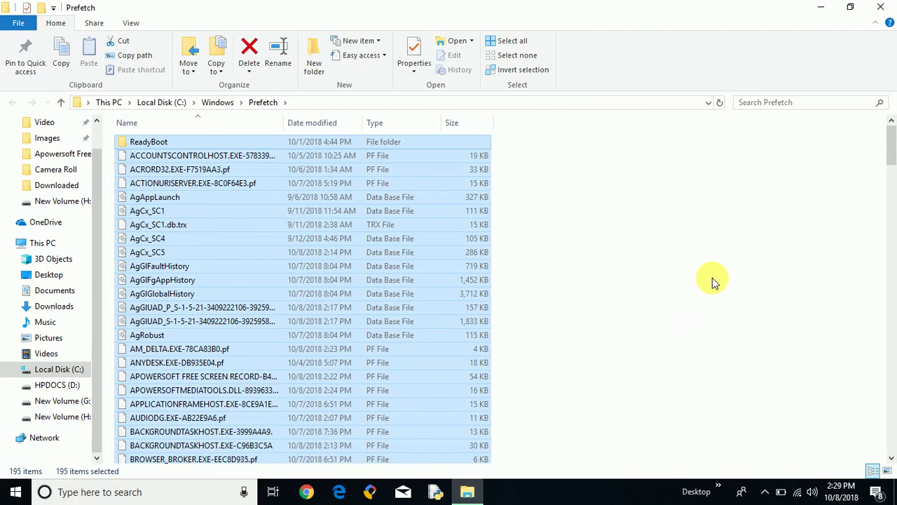
key("shift+Delete")
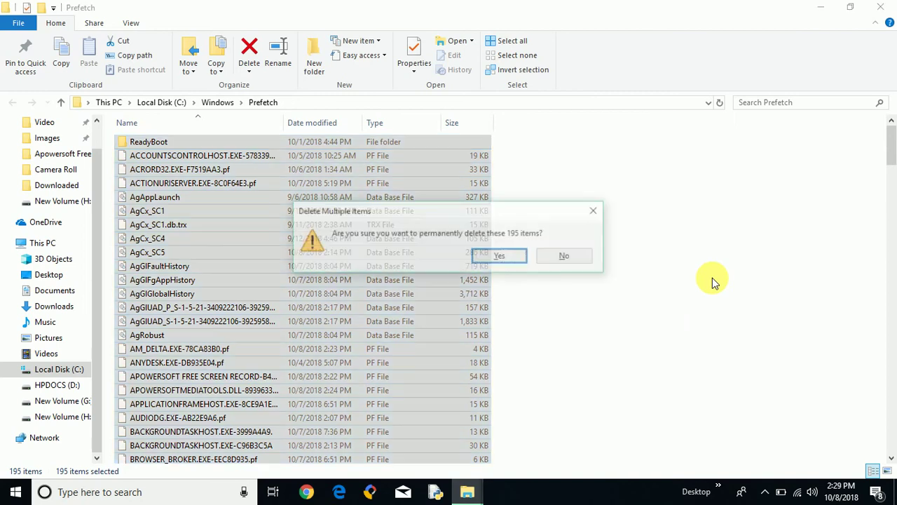
left_click(515, 254)
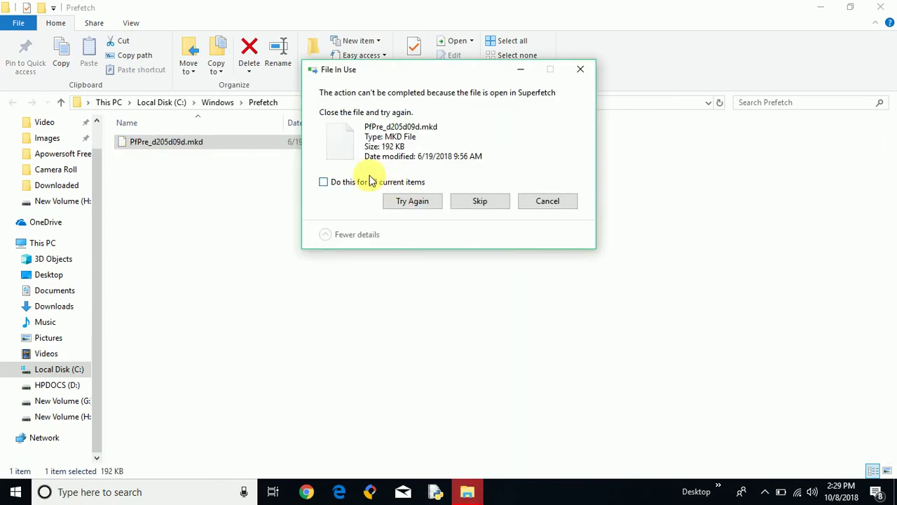
left_click(482, 202)
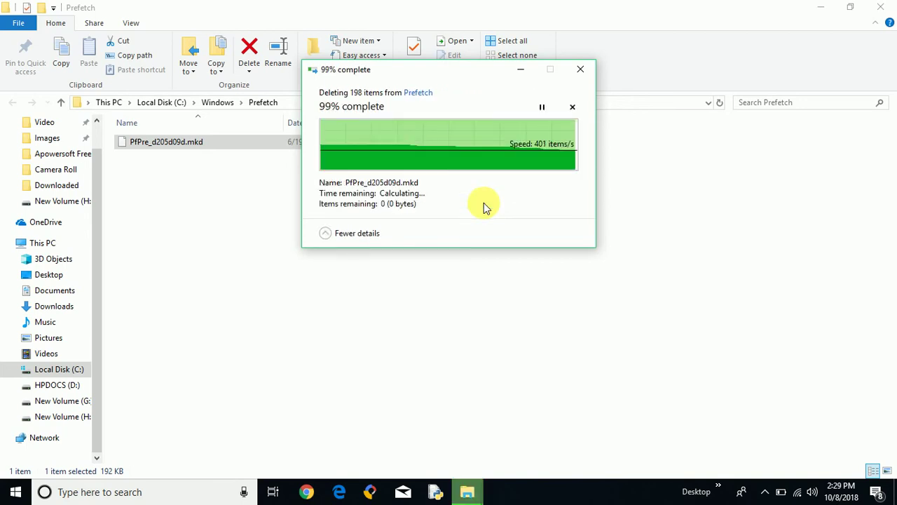
left_click(878, 7)
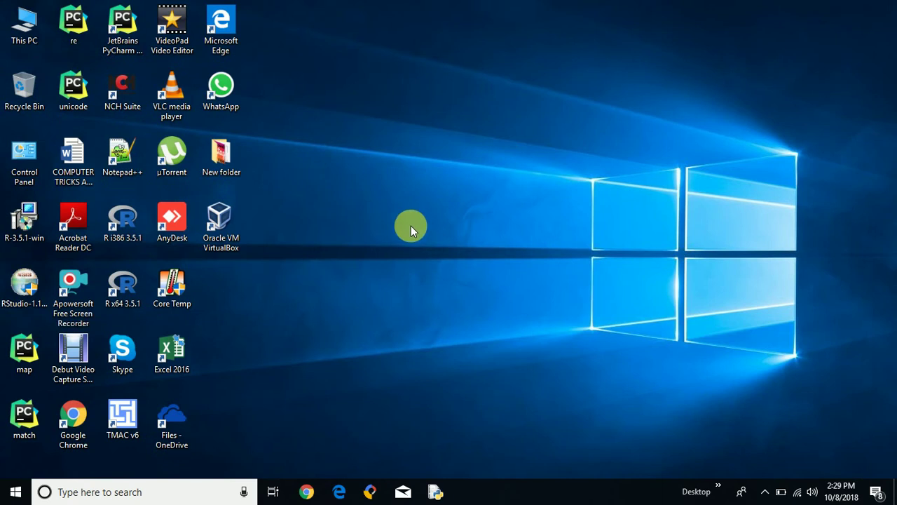
Step: Open the Disk Cleanup drive selection by running the command cleanmgr
key("super+r")
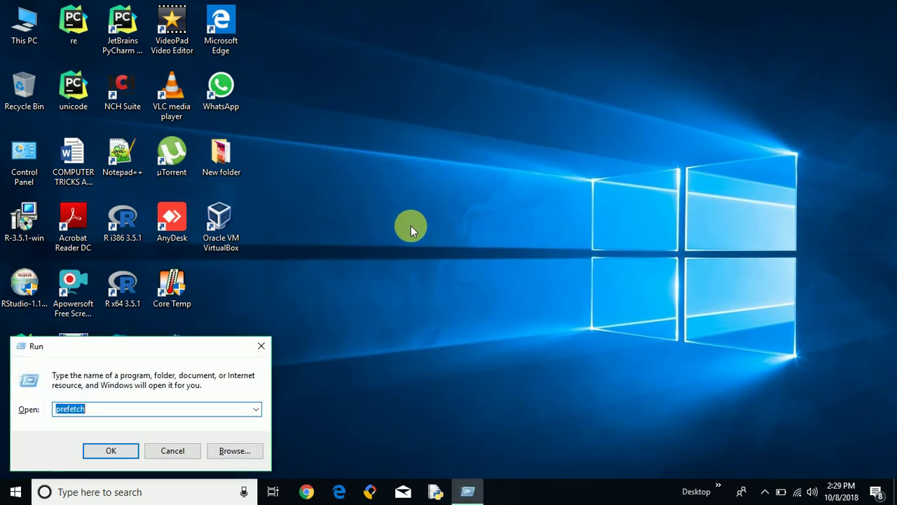
key("BackSpace")
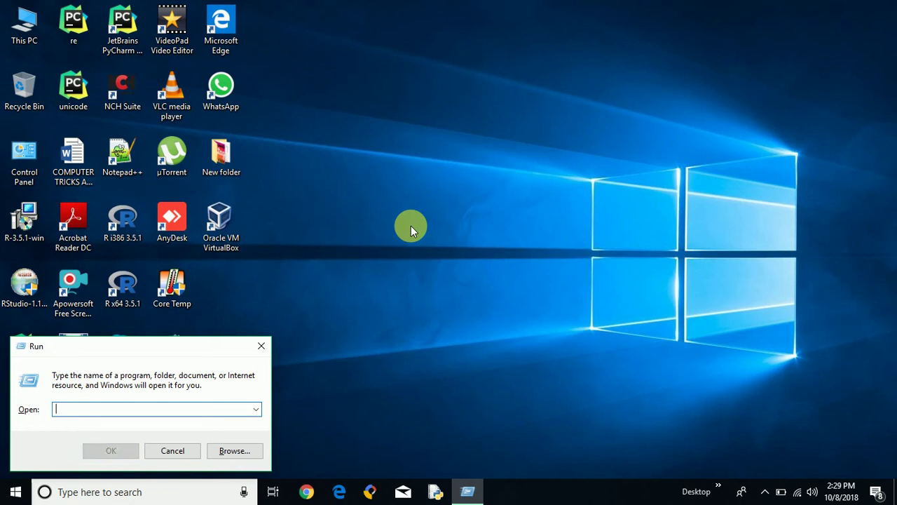
type("cl")
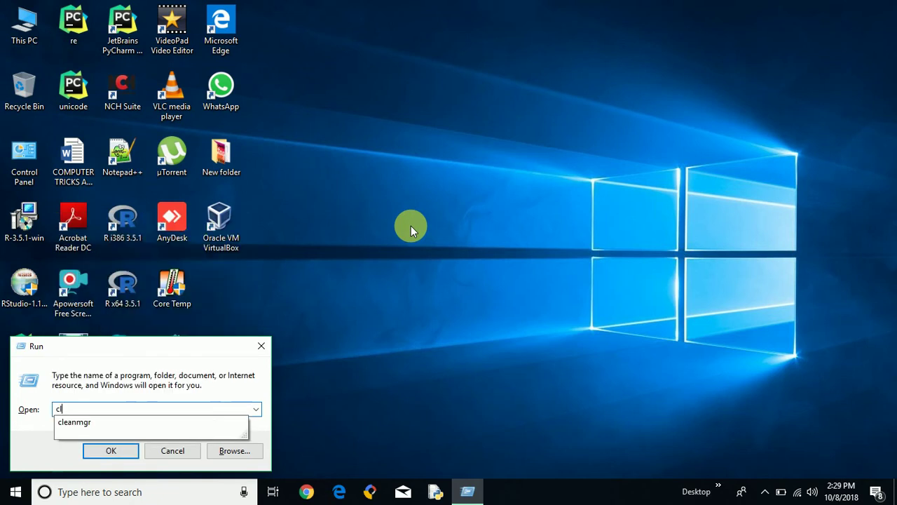
type("eanmgr")
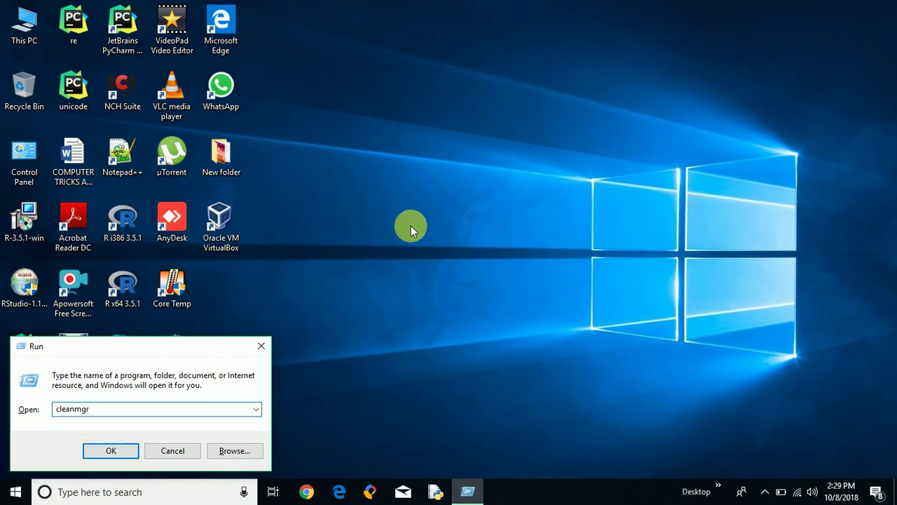
key("Return")
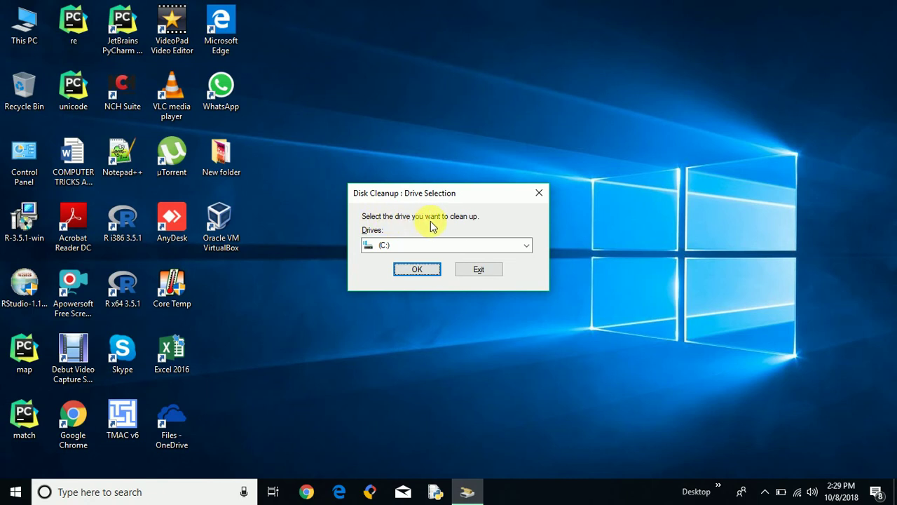
Step: Choose drive (C:) as the drive to clean up and start its Disk Cleanup scan
left_click(385, 248)
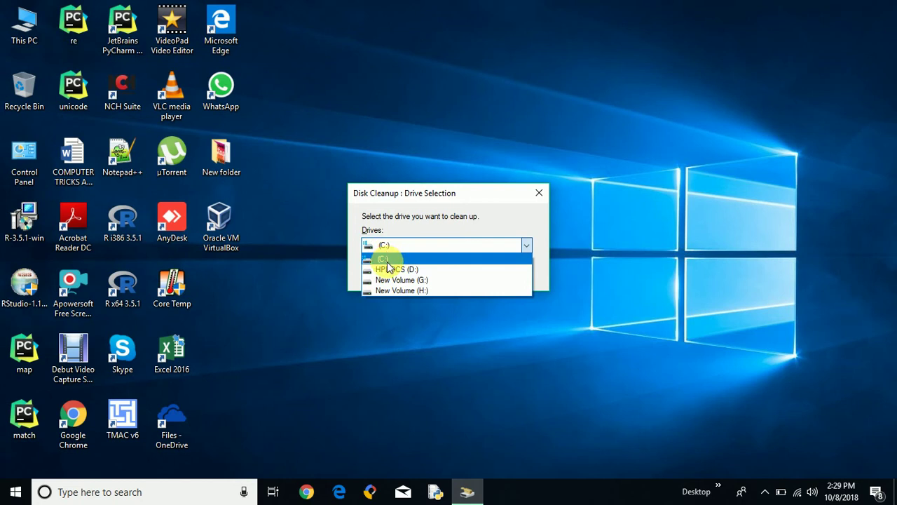
left_click(388, 261)
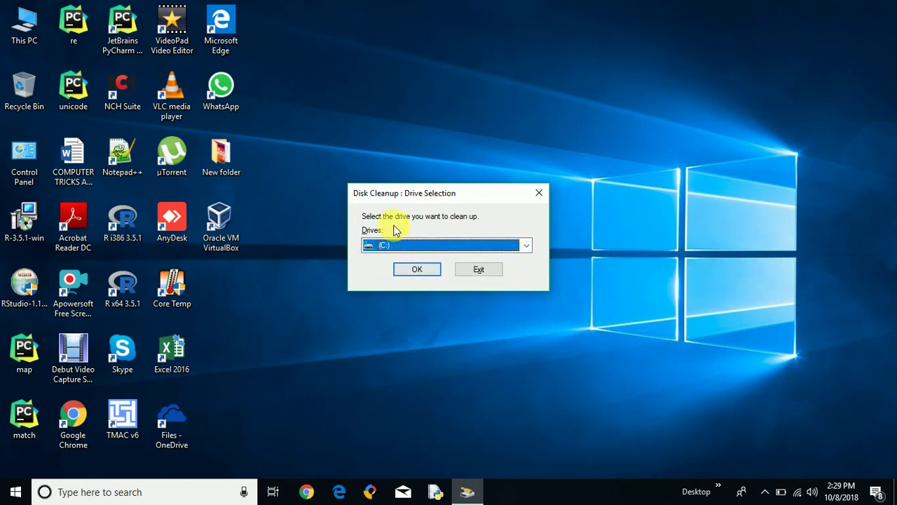
left_click(412, 270)
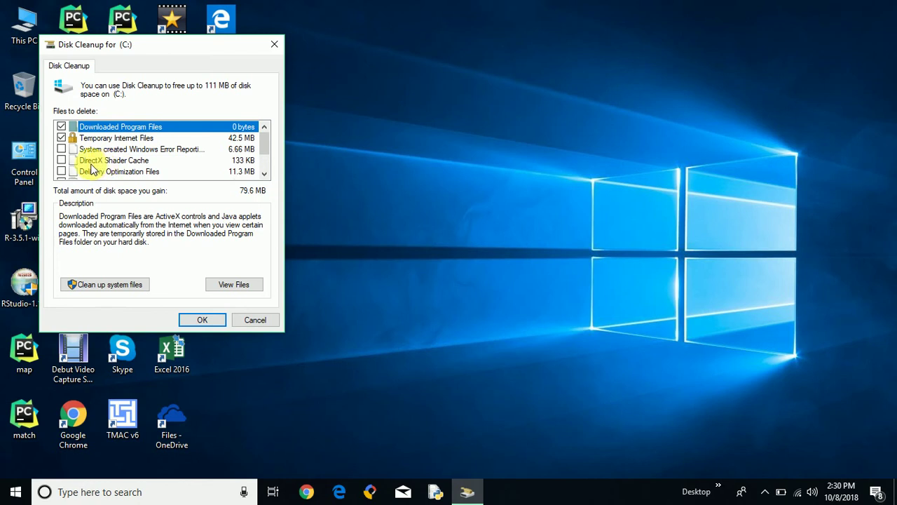
Step: Add system created Windows Error Reporting, DirectX Shader Cache, Delivery Optimization Files, Recycle Bin and Temporary files to the cleanup and permanently delete all selected files
left_click(61, 149)
left_click(61, 160)
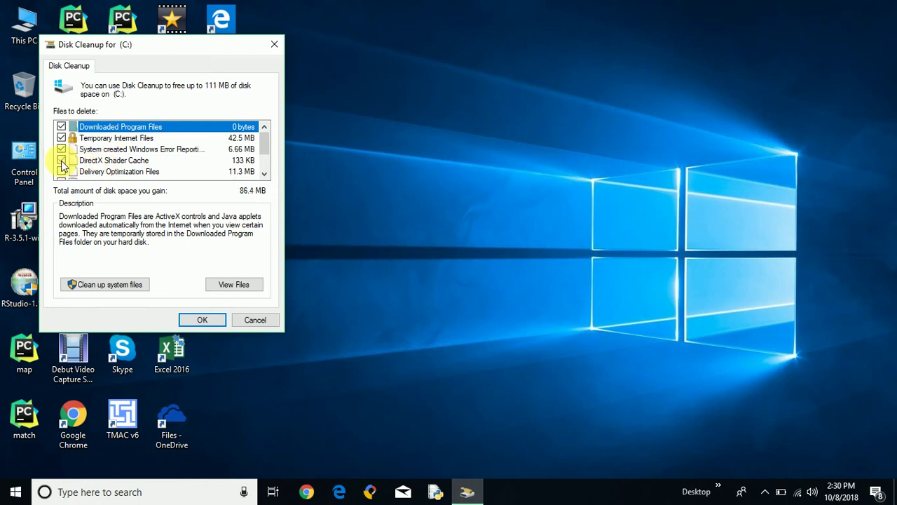
left_click(62, 171)
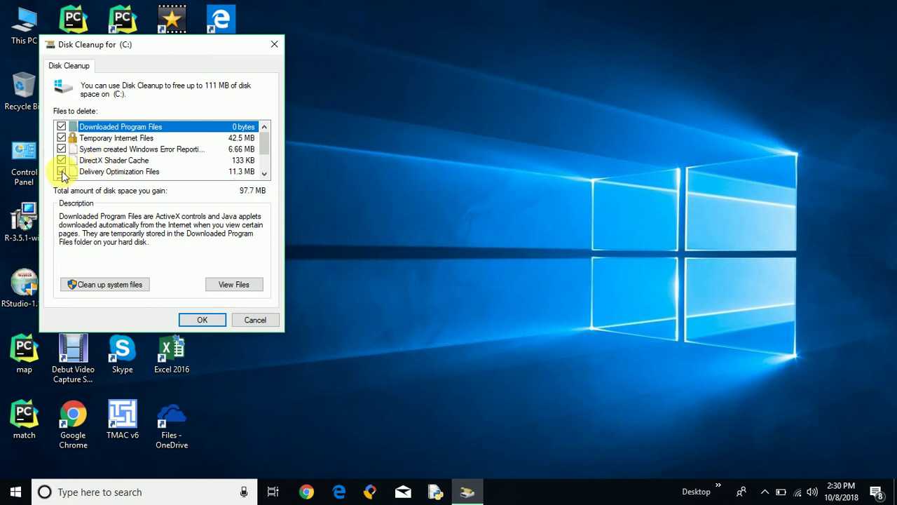
left_click(264, 174)
left_click(265, 174)
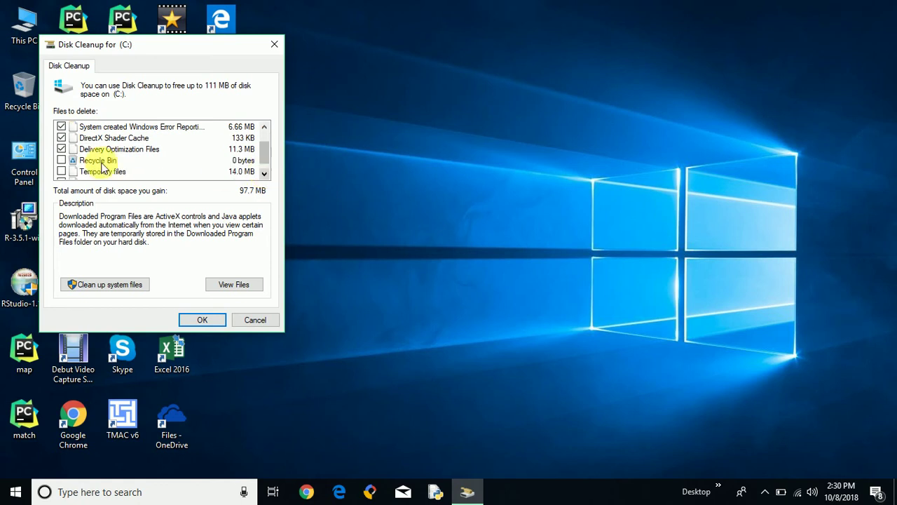
left_click(61, 159)
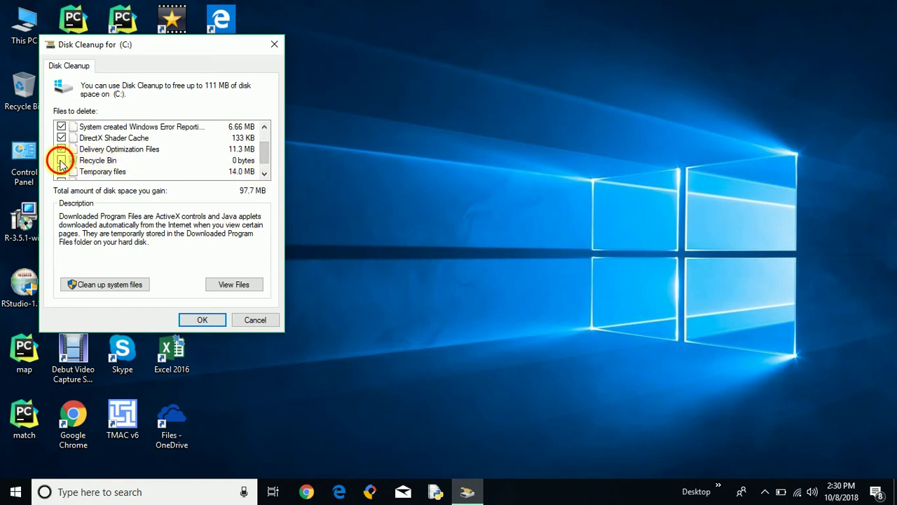
left_click(265, 174)
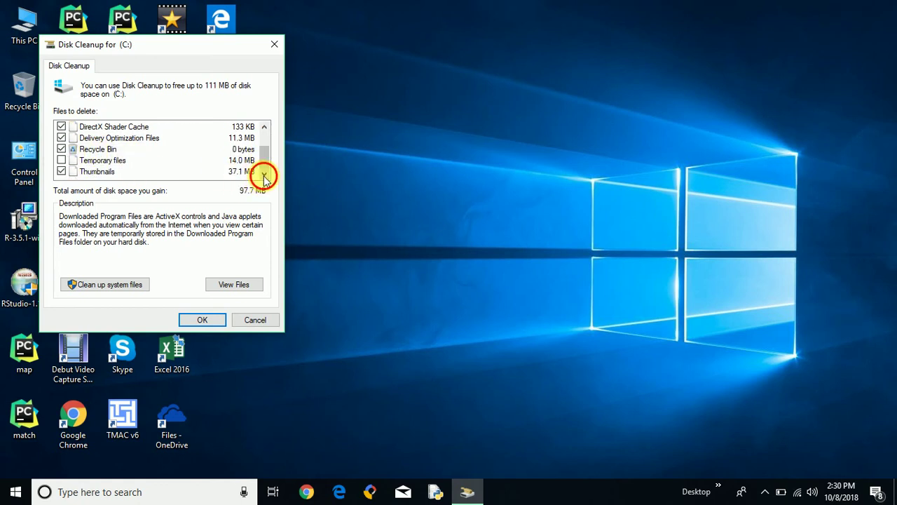
left_click(63, 161)
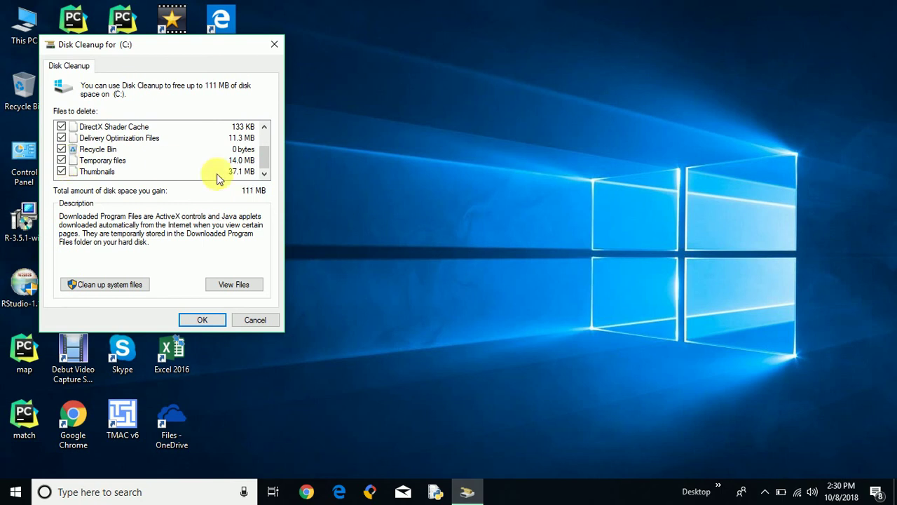
left_click(201, 321)
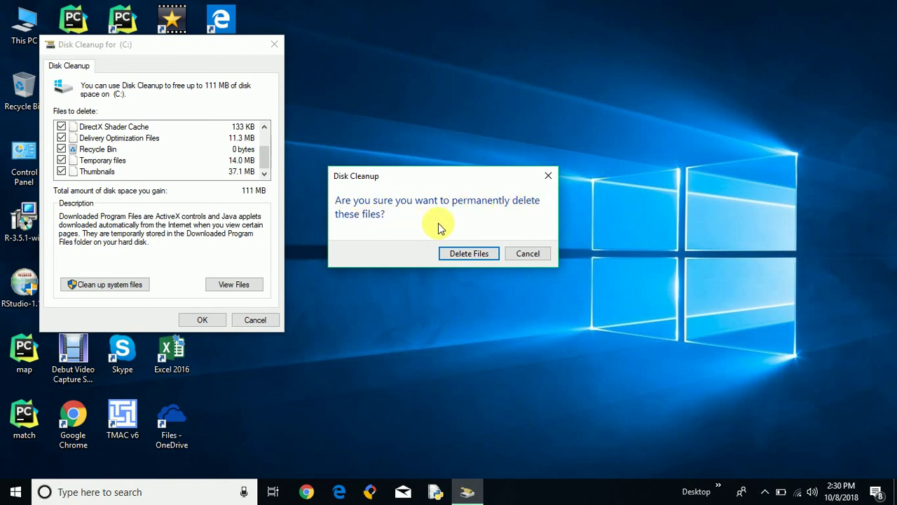
left_click(468, 254)
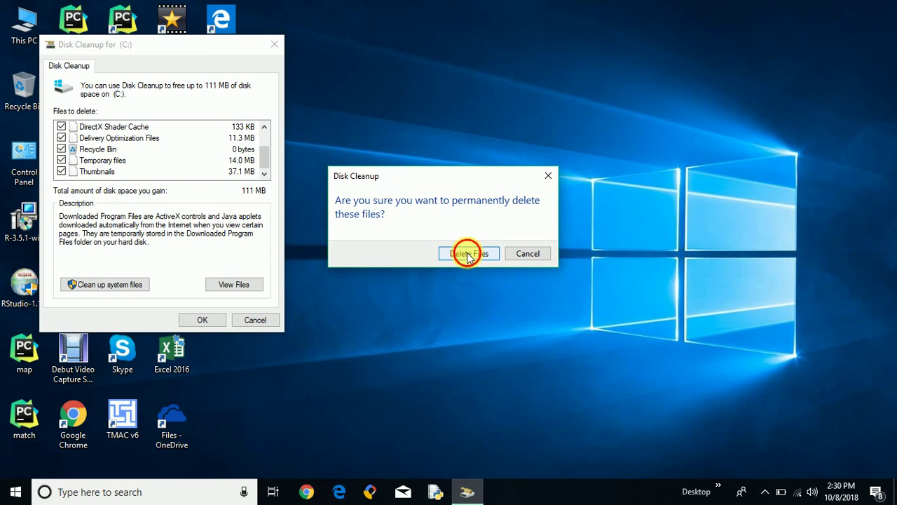